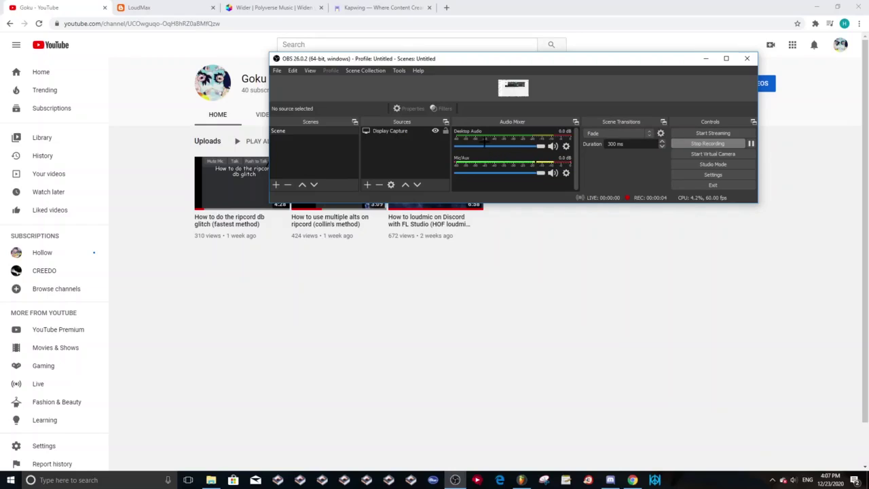
- Watch the Goku channel's loudmic on Discord video, then return to the channel's uploads page
click(335, 258)
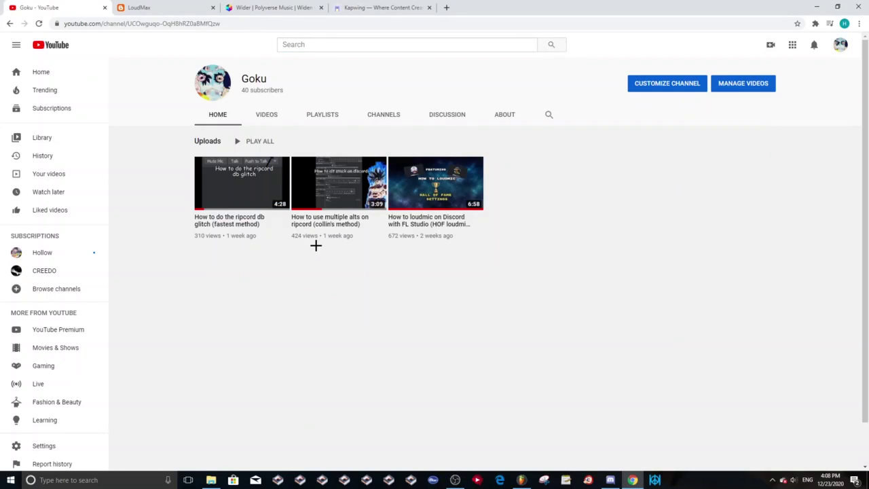
click(450, 228)
key(alt+Left)
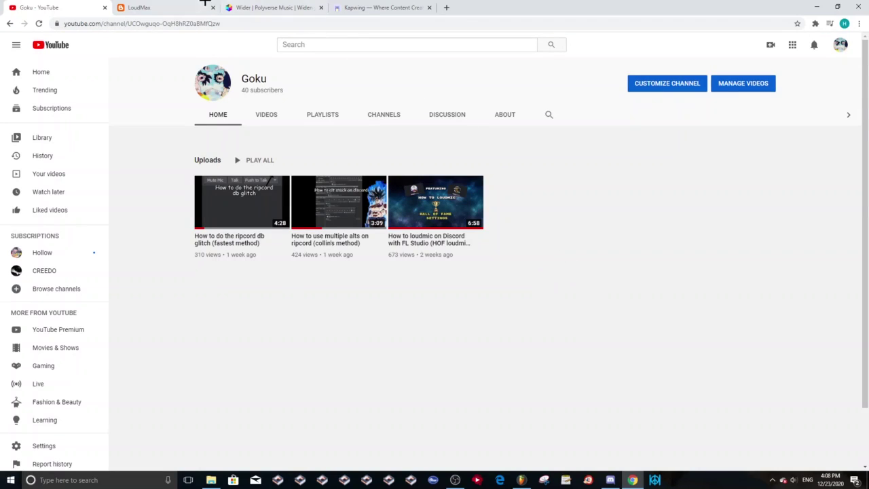
- Show the LoudMax Plugin v1.36 post and highlight its Windows VST Plugin download line
click(235, 7)
click(139, 8)
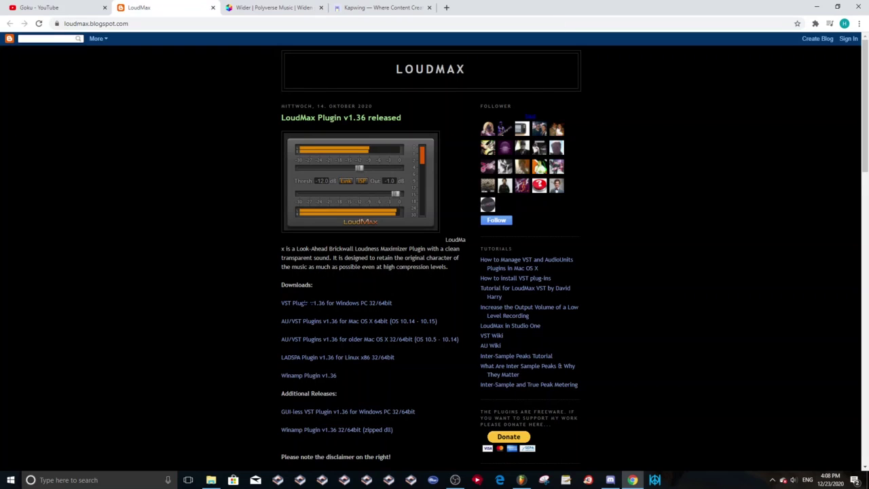
drag(339, 211, 351, 160)
key(ctrl+a)
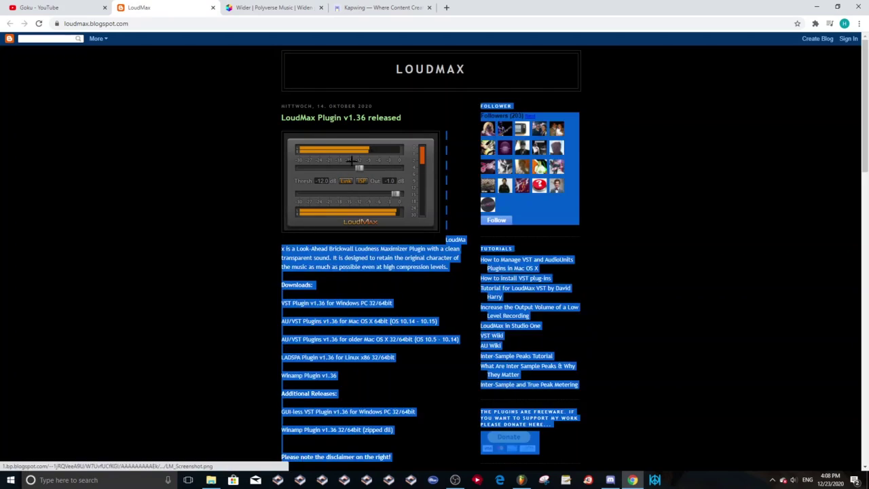
click(311, 248)
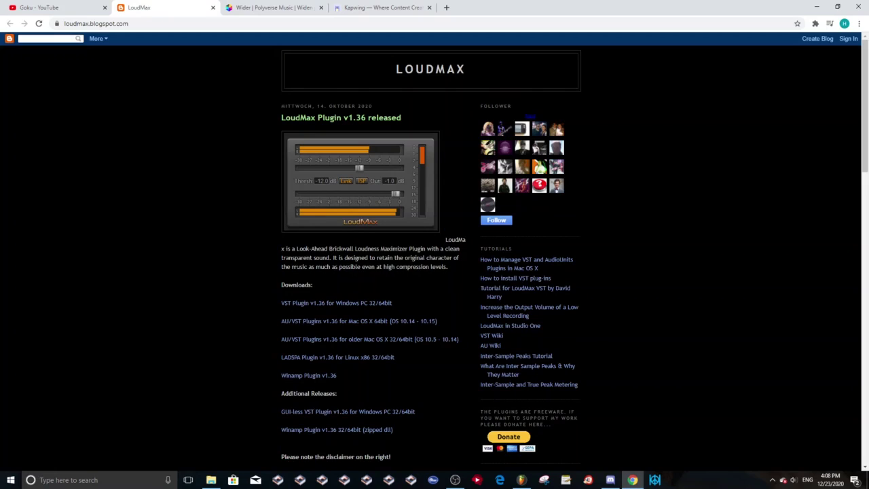
drag(281, 303, 294, 303)
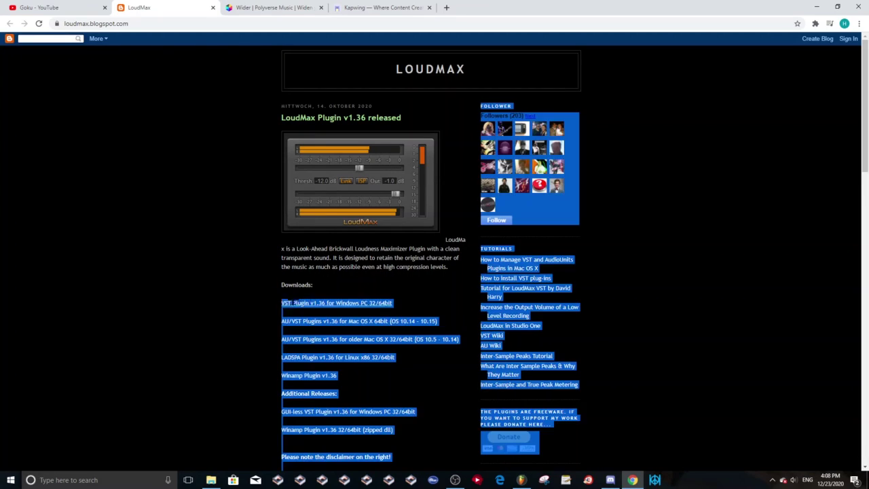
click(294, 303)
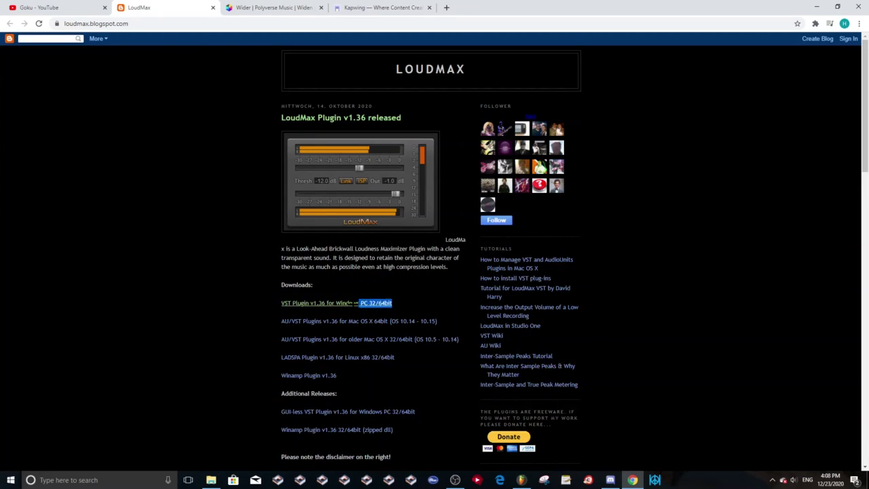
drag(356, 303, 393, 468)
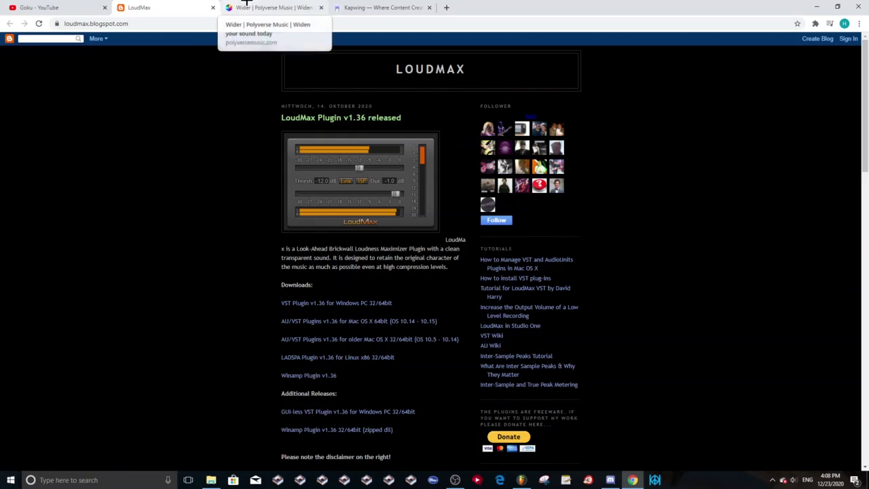
- Close the unsubmitted Wider form and download LoudMax VST Plugin v1.36 for Windows PC
click(247, 7)
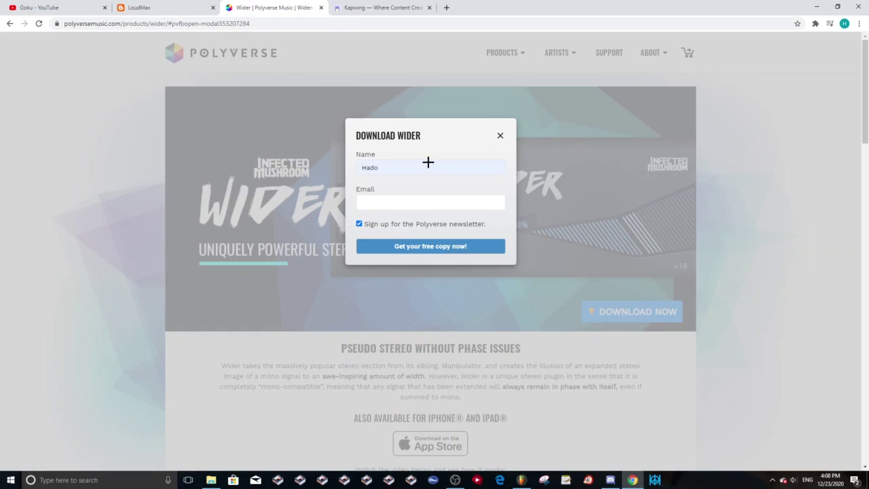
text(vcghjfg)
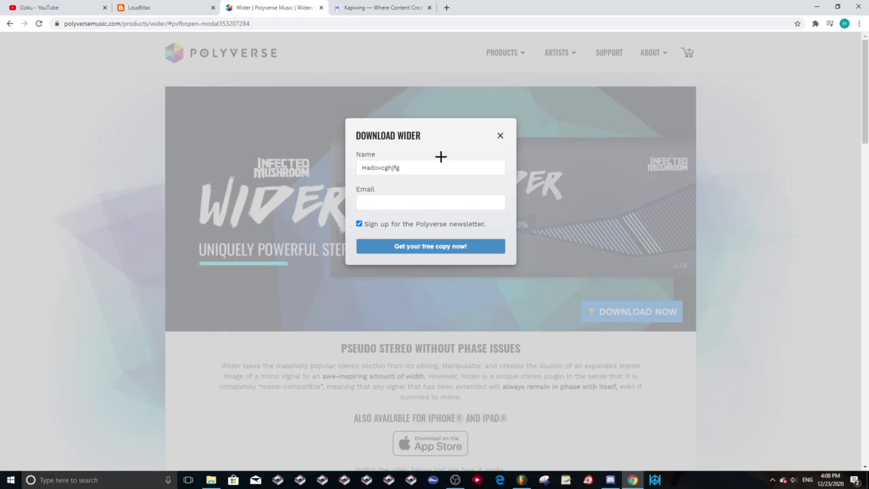
click(500, 136)
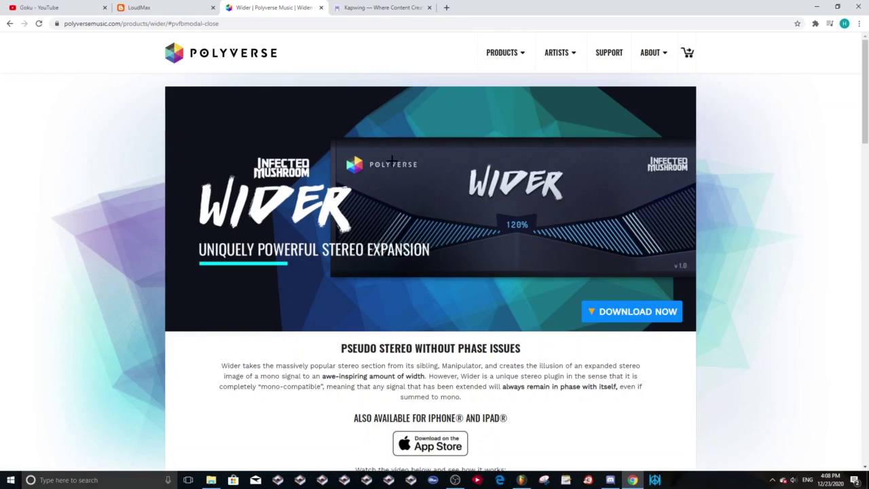
click(139, 7)
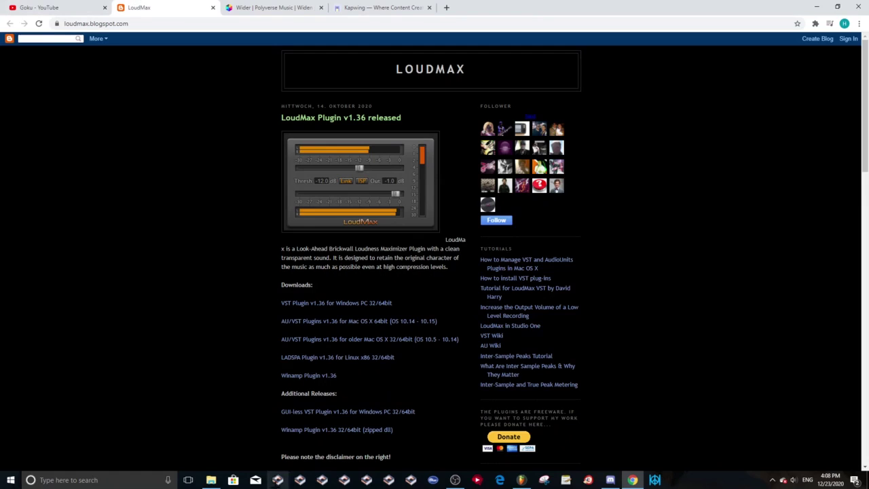
click(332, 304)
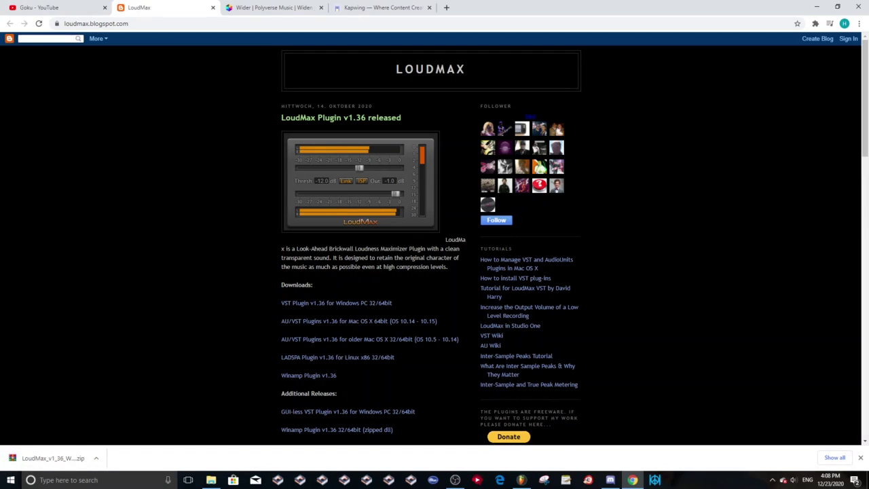
- Move the LoudMax zip into the ripcord tutorial folder and use Extract Here on it
click(211, 480)
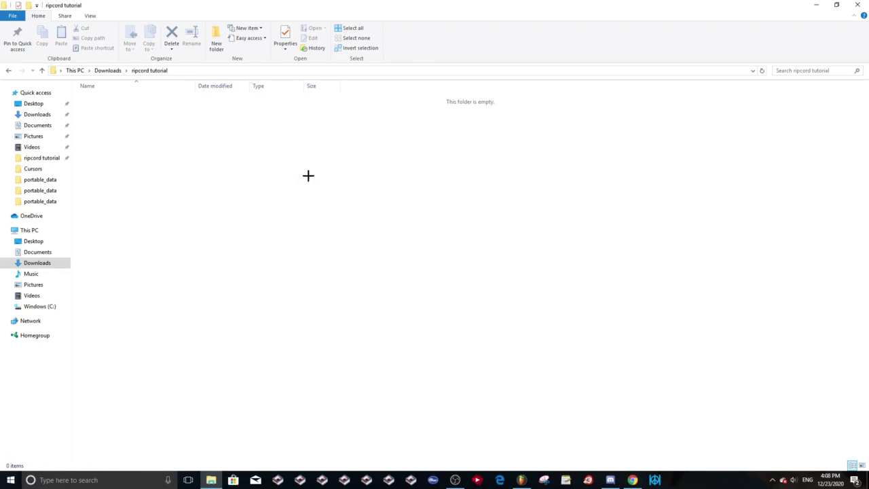
drag(308, 176, 306, 285)
click(329, 292)
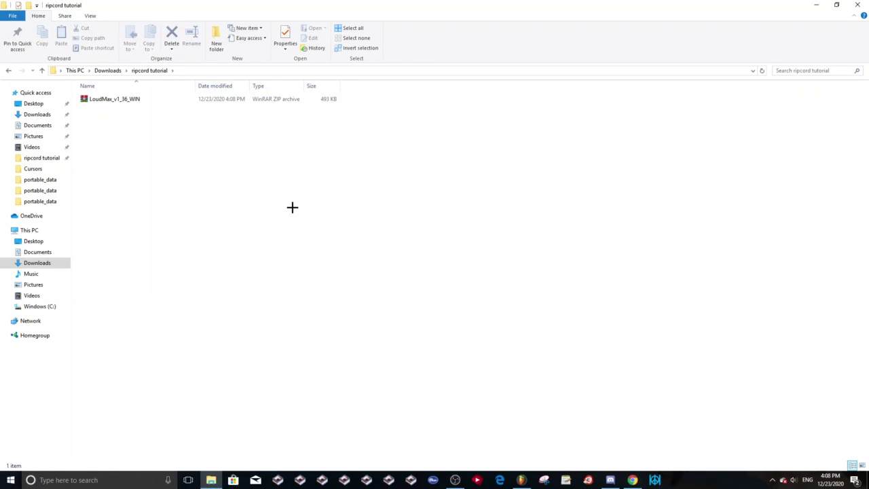
right_click(114, 99)
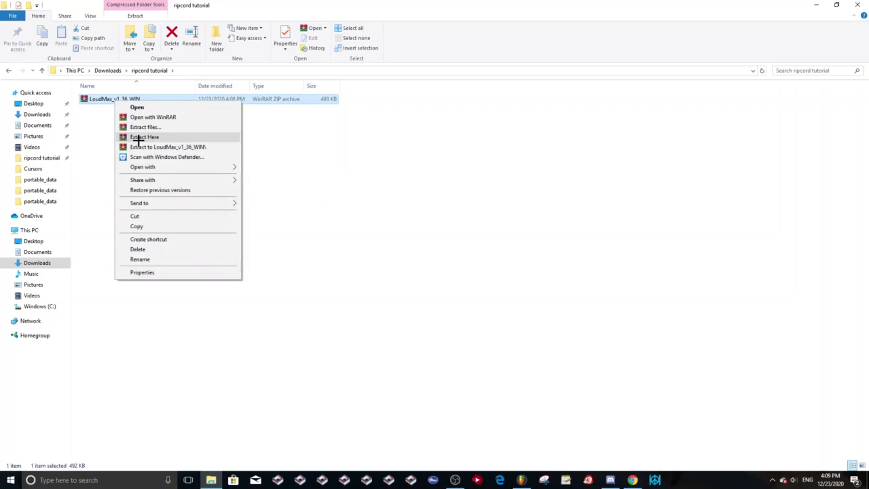
click(143, 134)
- Check the extracted LoudMax.dll, LoudMax64.dll and README files beside the zip
click(152, 129)
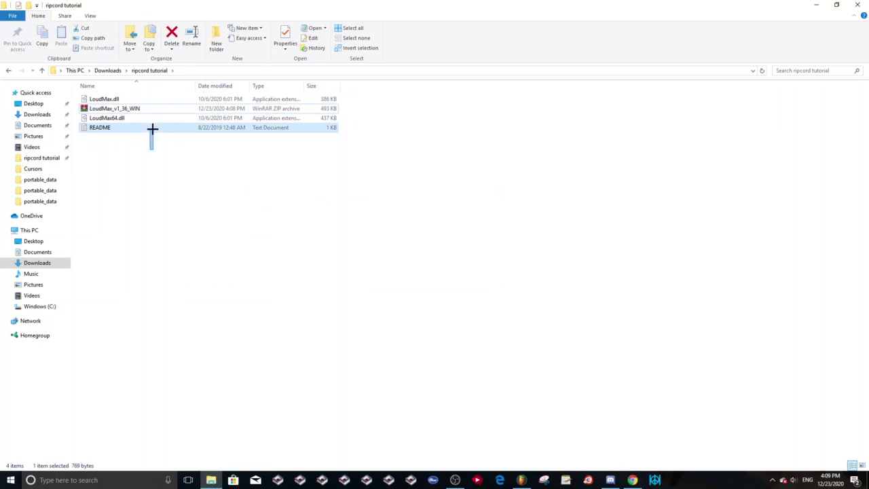
mouse_move(377, 113)
mouse_down()
mouse_move(293, 116)
mouse_move(394, 127)
mouse_up()
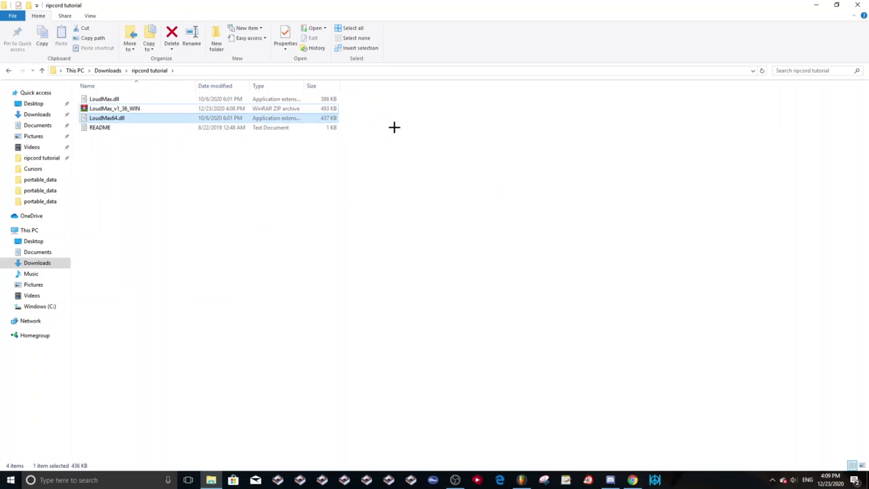
click(316, 100)
click(417, 168)
mouse_move(376, 272)
mouse_down()
mouse_move(301, 124)
mouse_move(345, 225)
mouse_move(380, 267)
mouse_move(422, 165)
mouse_up()
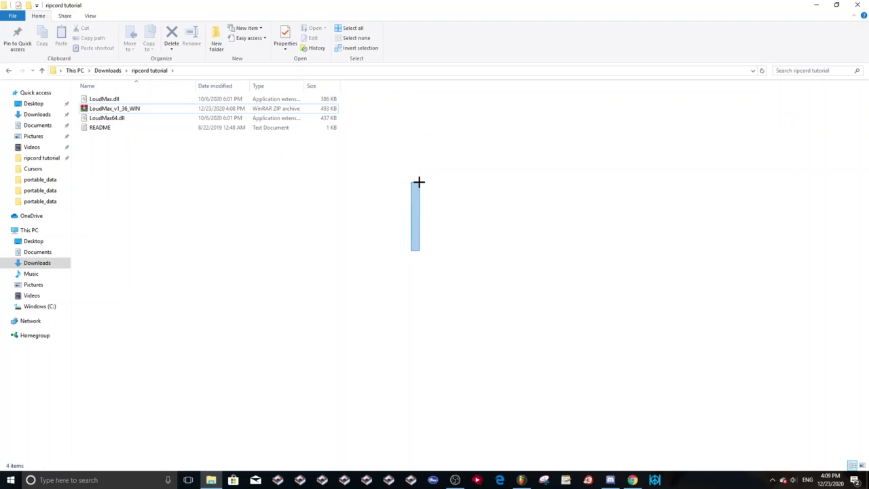
drag(419, 182, 438, 199)
drag(272, 163, 150, 101)
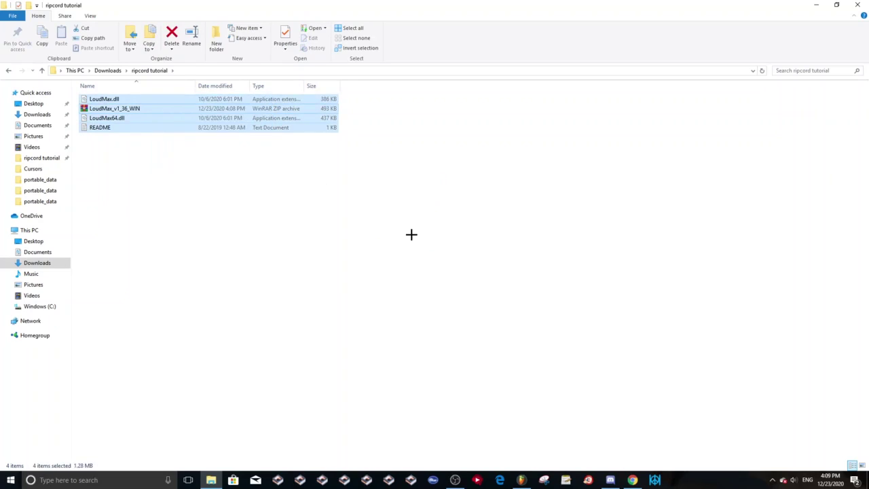
mouse_move(323, 178)
mouse_down()
mouse_move(220, 120)
mouse_move(184, 115)
mouse_move(180, 84)
mouse_up()
click(374, 326)
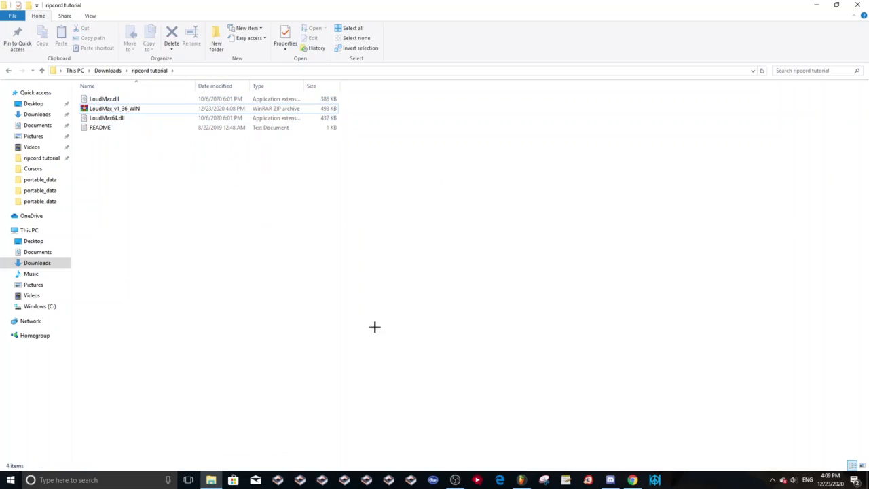
- From the Master's slot 1 plugin list, open Manage plugins and start a rescan
click(521, 478)
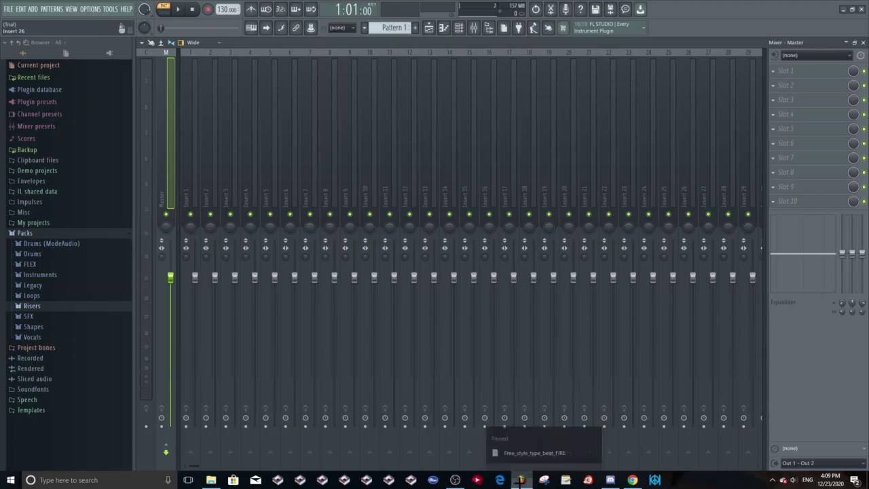
click(454, 475)
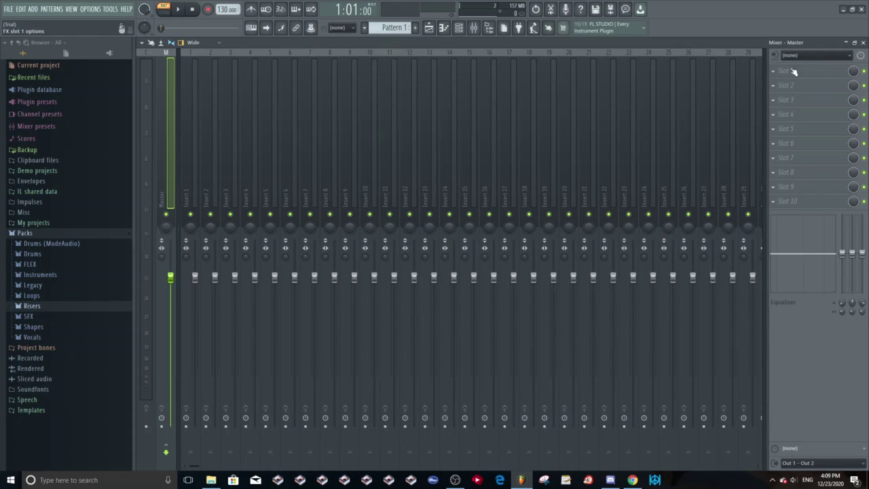
click(794, 72)
click(649, 24)
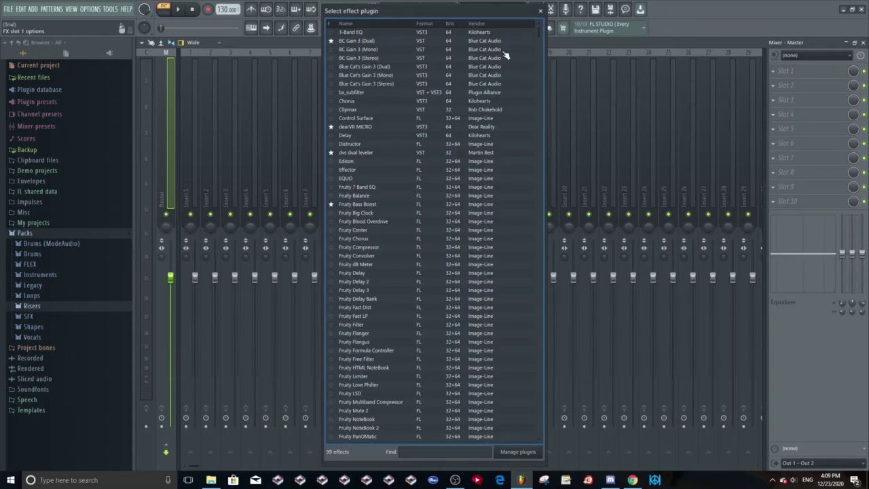
click(514, 451)
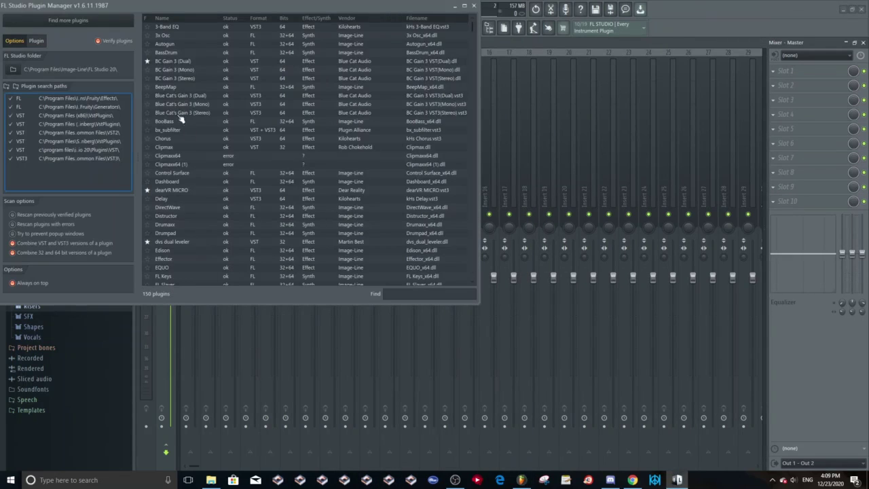
drag(155, 4, 507, 166)
click(426, 174)
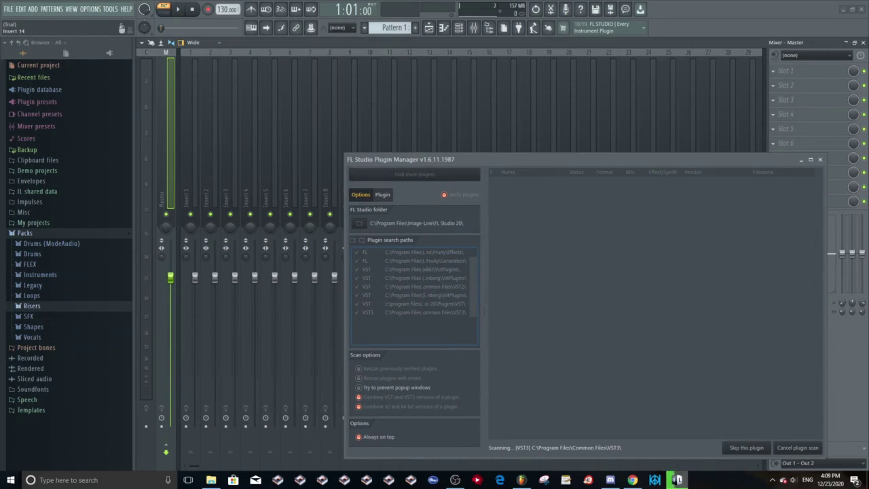
- Search the plugin list for 'loud' to confirm LoudMax, then close the Plugin Manager
click(747, 446)
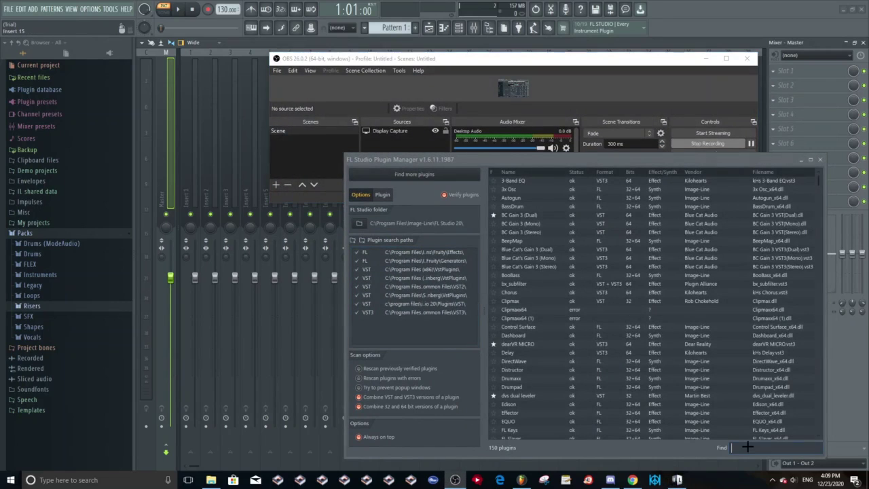
text(lo)
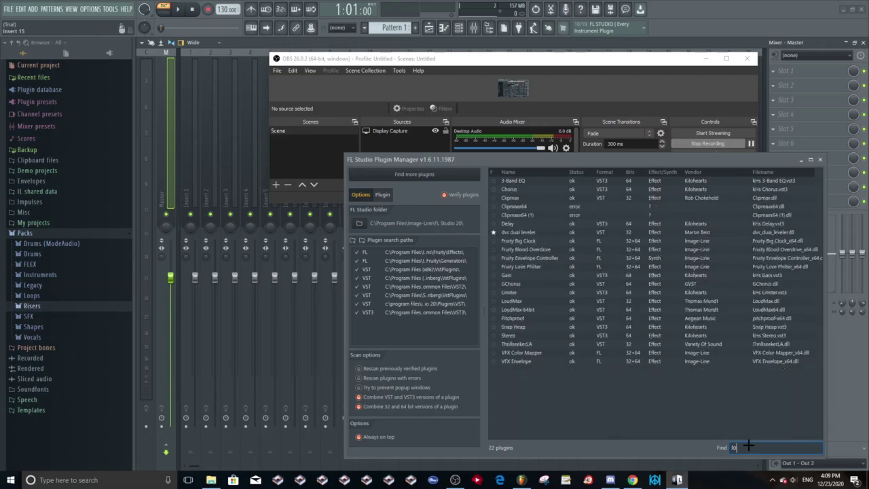
text(ud)
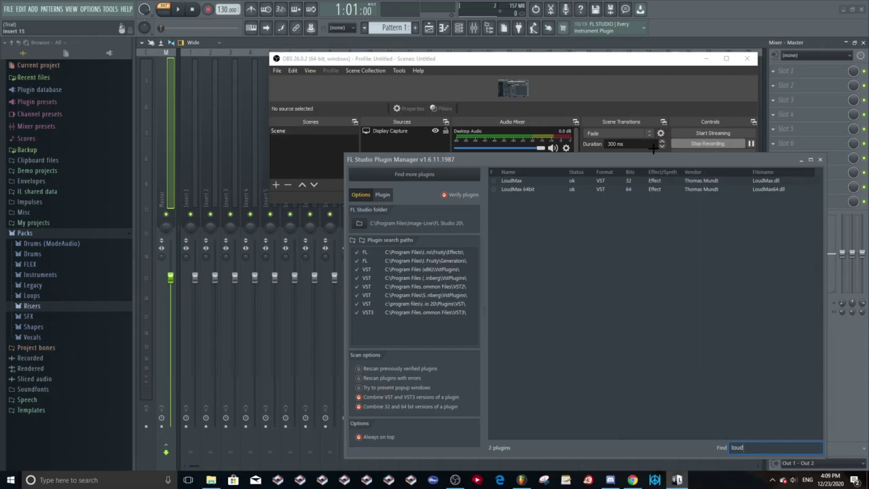
drag(561, 57, 564, 34)
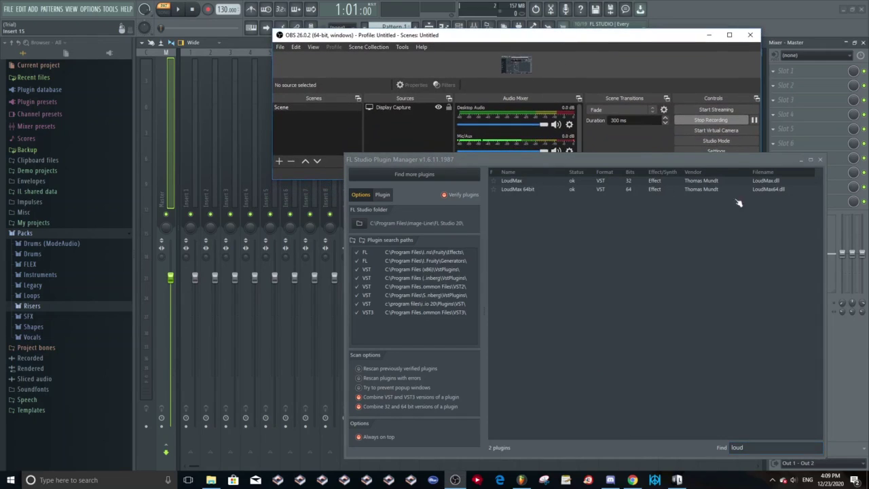
click(821, 160)
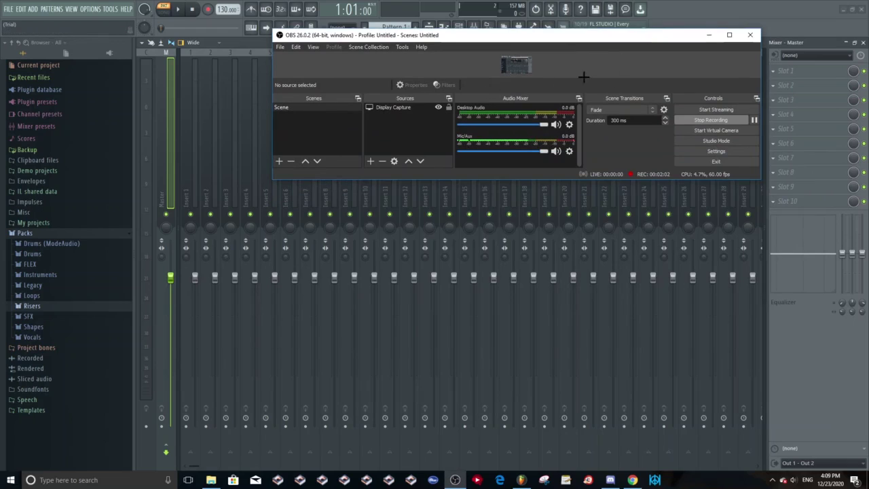
- Load LoudMax into the Master's first effect slot by searching 'lou'
click(709, 34)
click(791, 70)
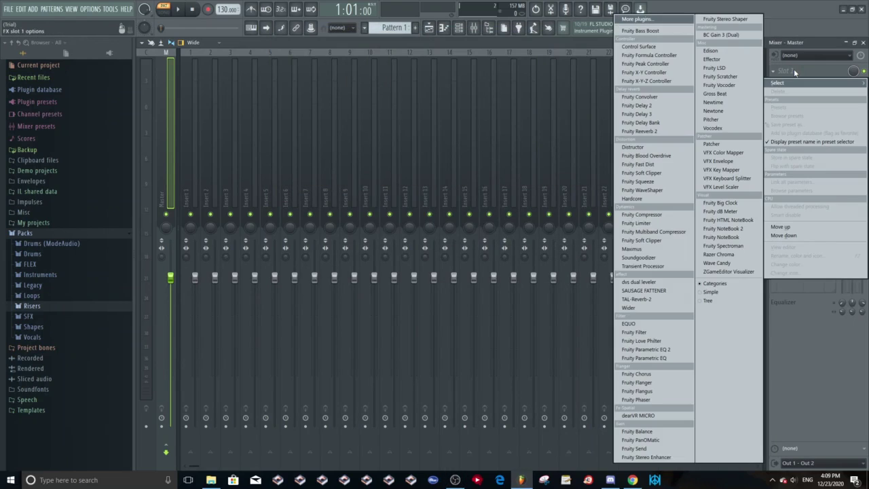
click(671, 22)
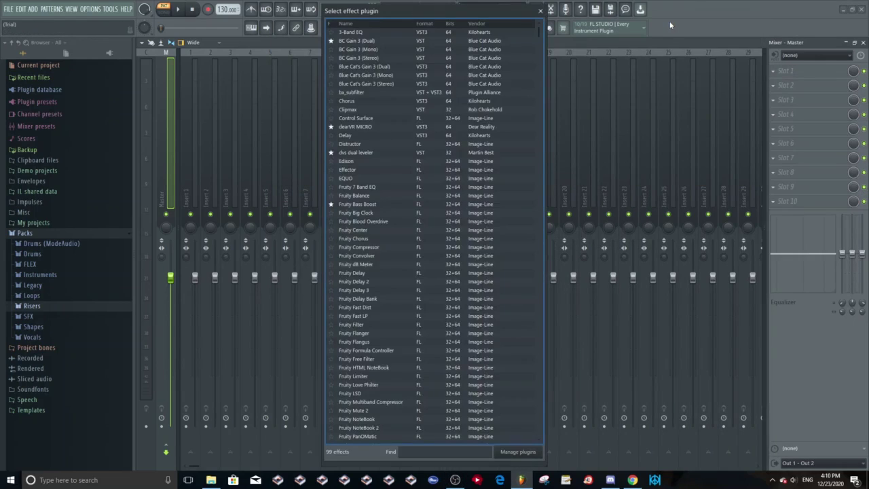
text(loud)
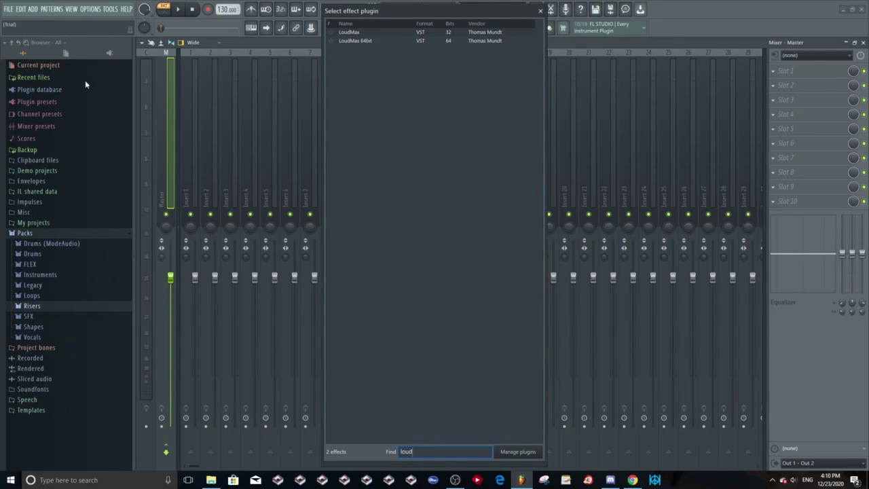
double_click(367, 33)
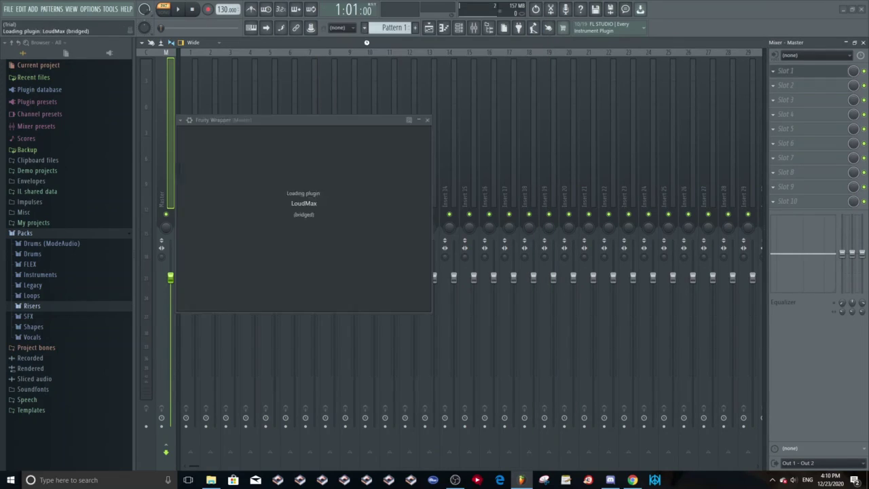
- Close the LoudMax window and set the Master track's input to In 1
mouse_move(258, 116)
mouse_down()
mouse_move(643, 67)
mouse_move(627, 77)
mouse_up()
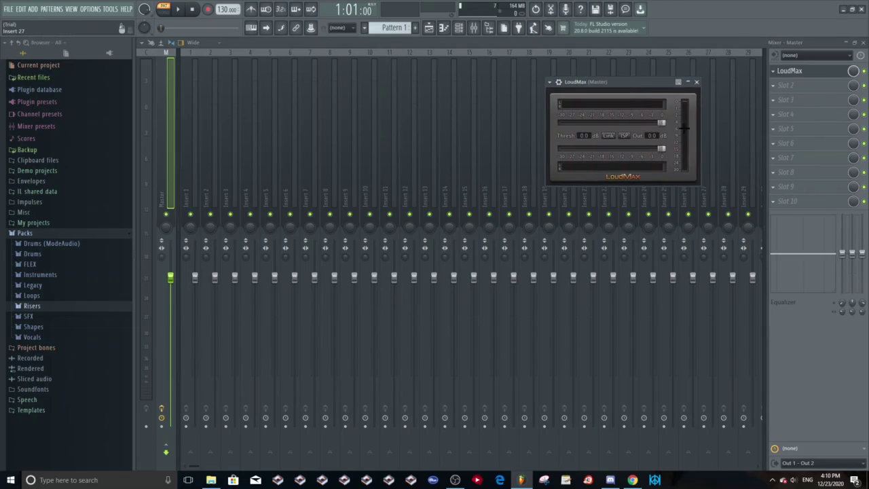
click(797, 70)
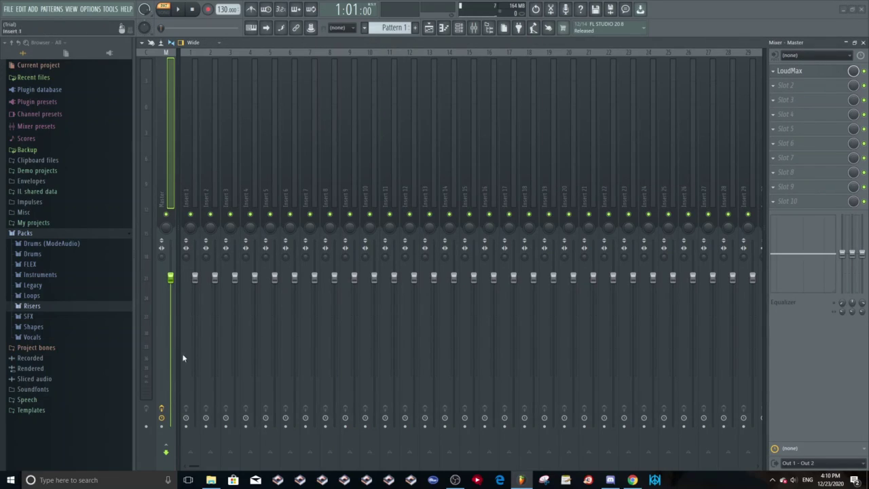
click(808, 55)
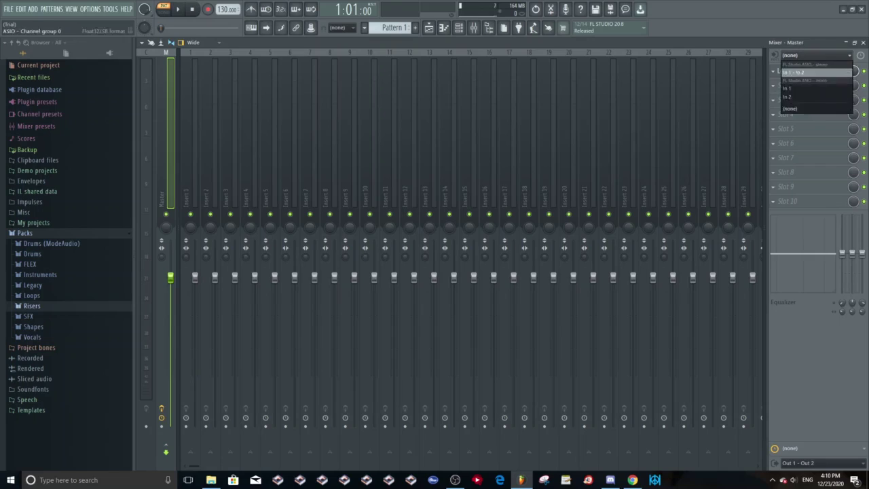
click(800, 89)
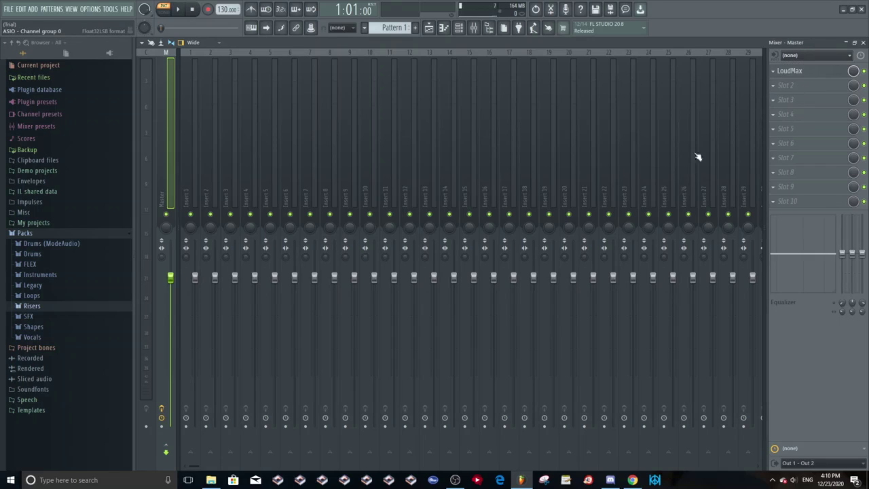
- Minimize OBS and connect the Discord account so it goes online
click(455, 480)
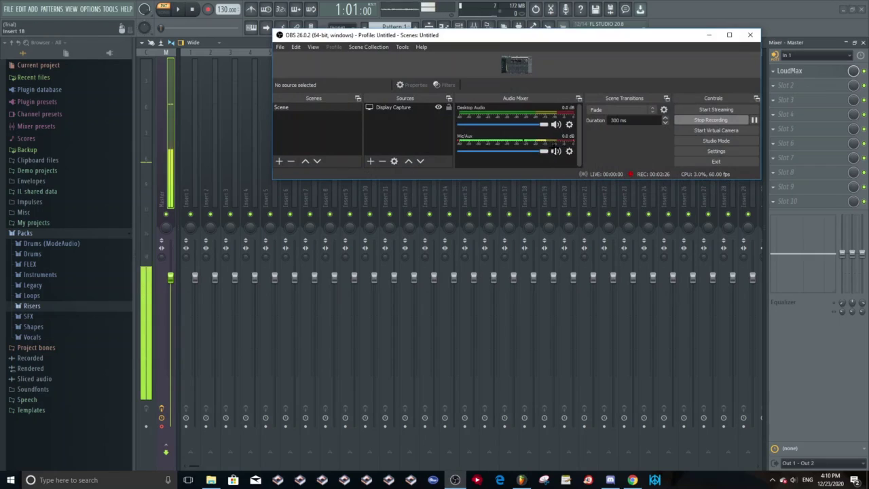
click(709, 34)
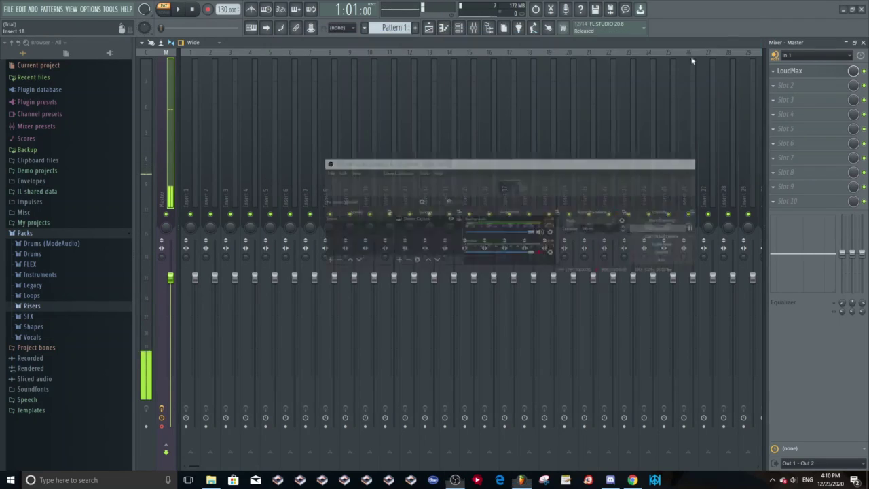
click(411, 480)
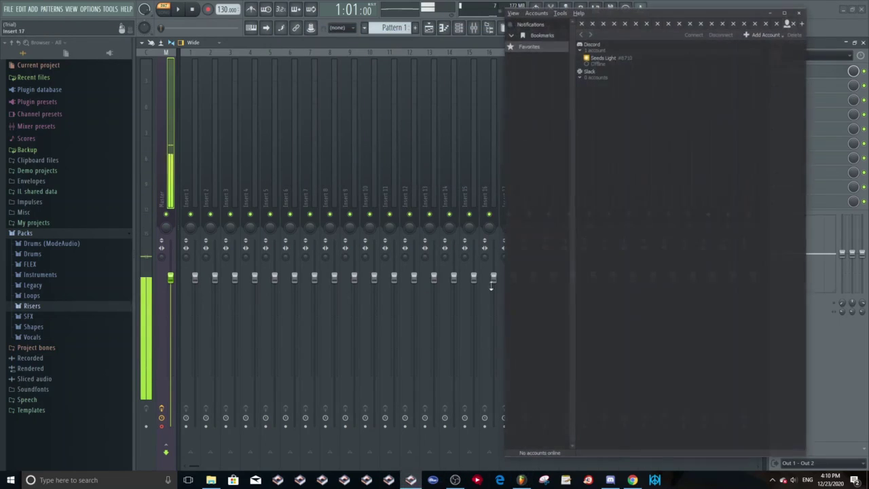
double_click(611, 57)
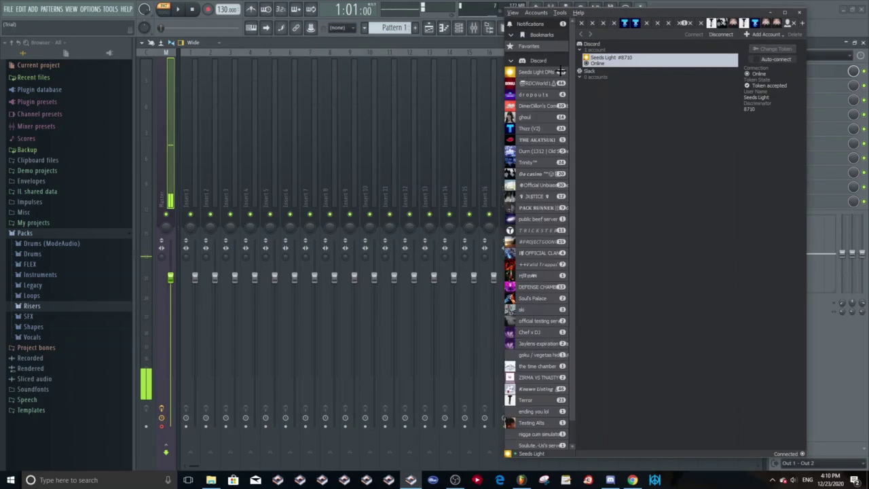
click(552, 83)
right_click(547, 83)
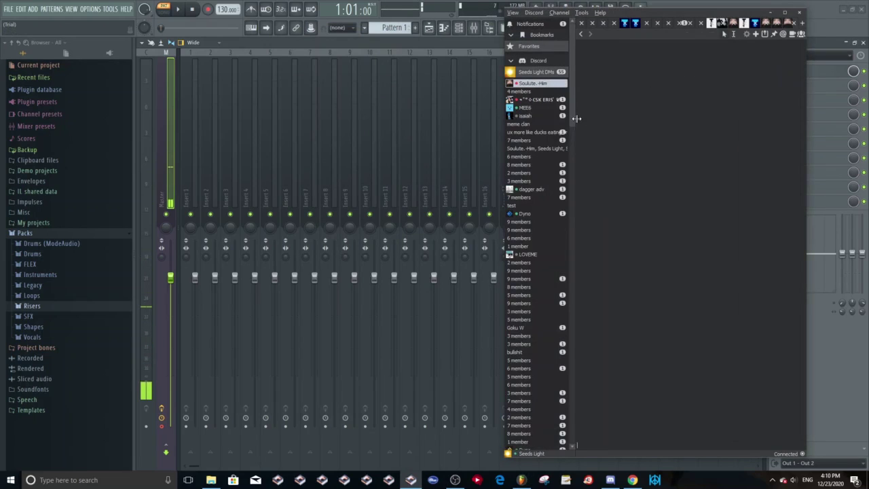
right_click(543, 82)
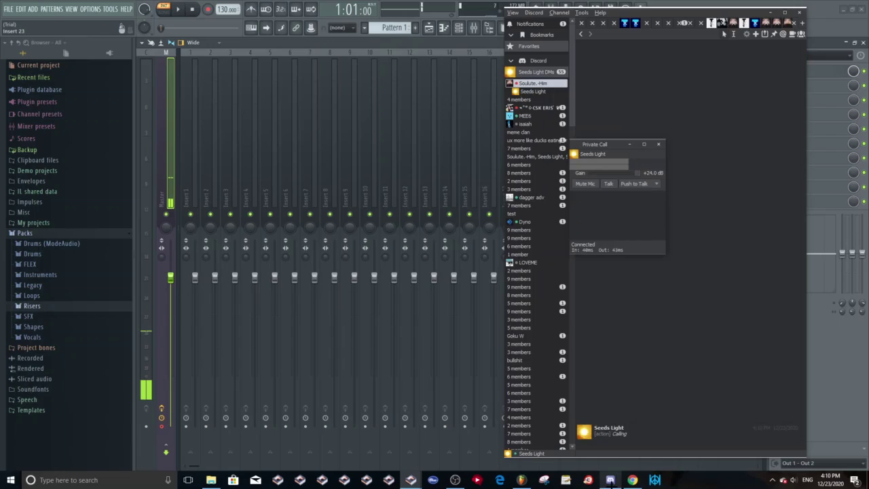
click(610, 480)
click(520, 99)
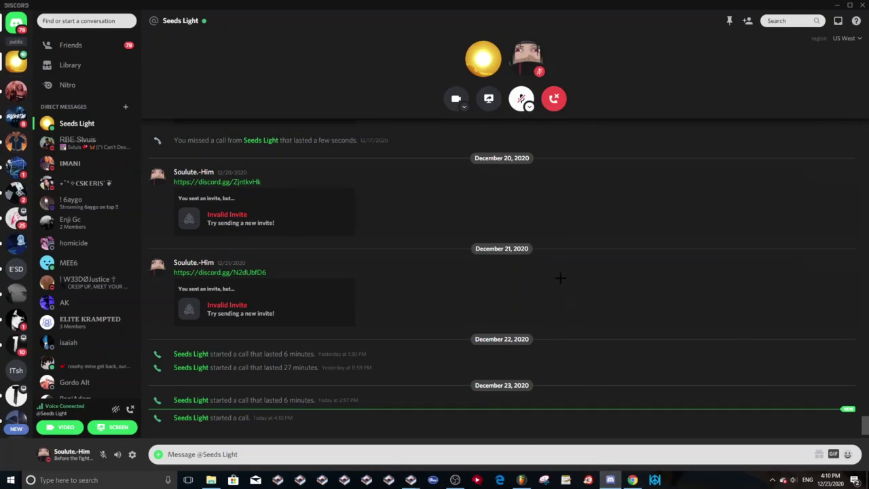
click(411, 480)
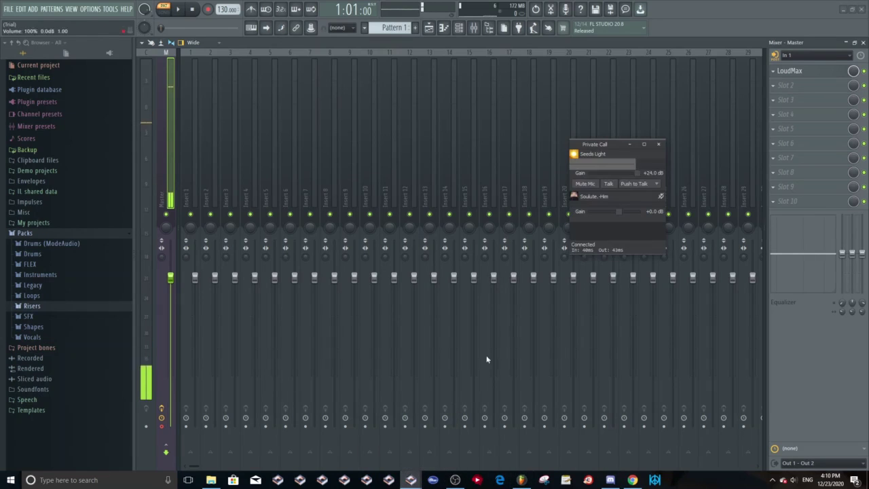
click(617, 175)
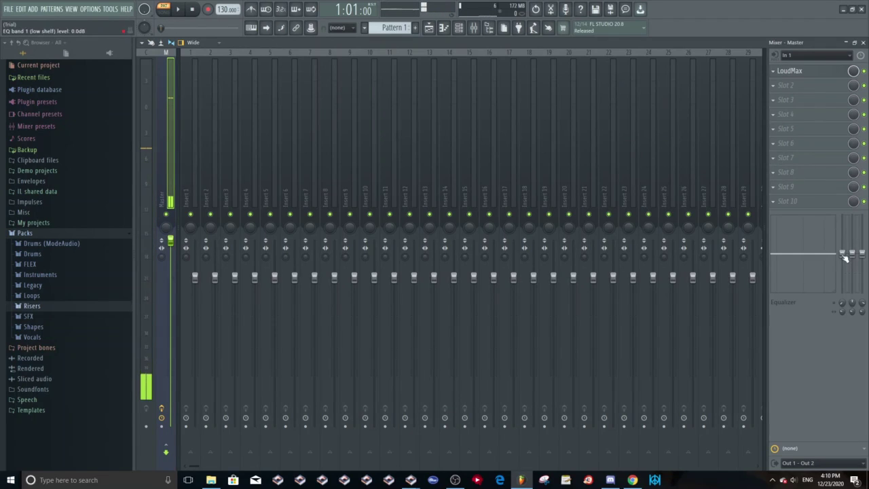
- Cut the Master EQ's low shelf down to -9.3 dB
drag(850, 255, 845, 268)
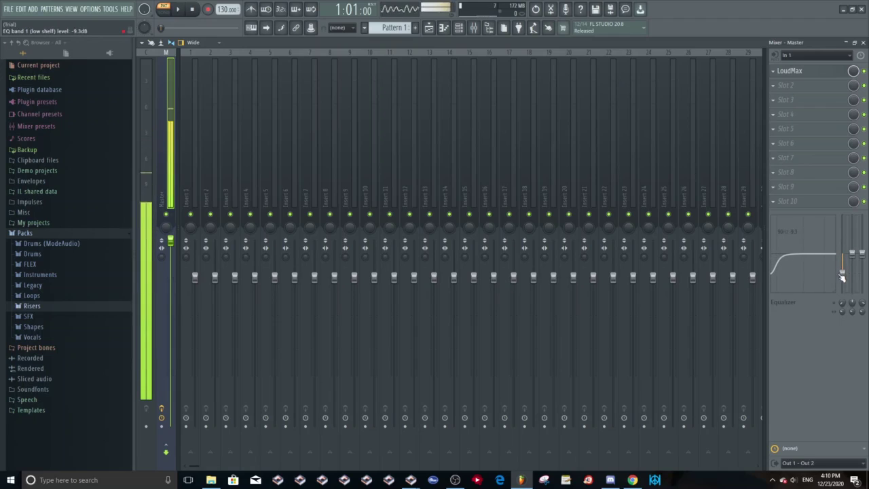
drag(842, 272, 846, 281)
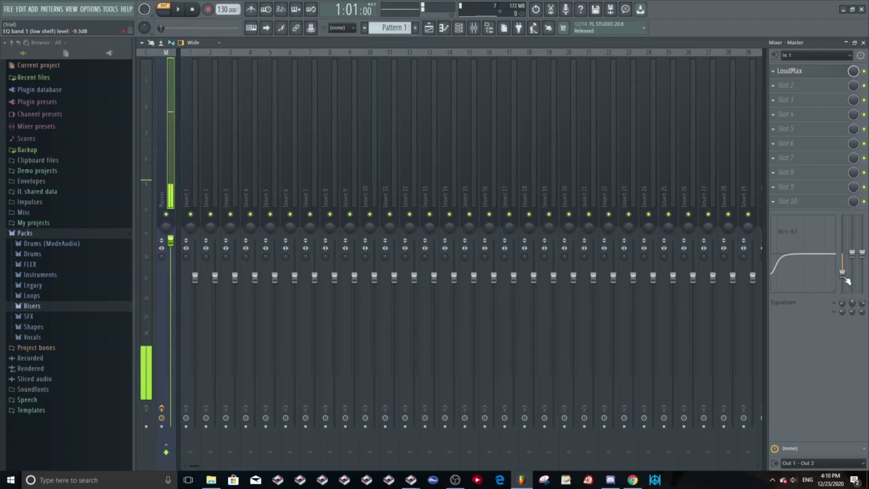
click(805, 85)
key(Escape)
- Lower the Master LoudMax threshold to -30 dB and close its window
click(787, 70)
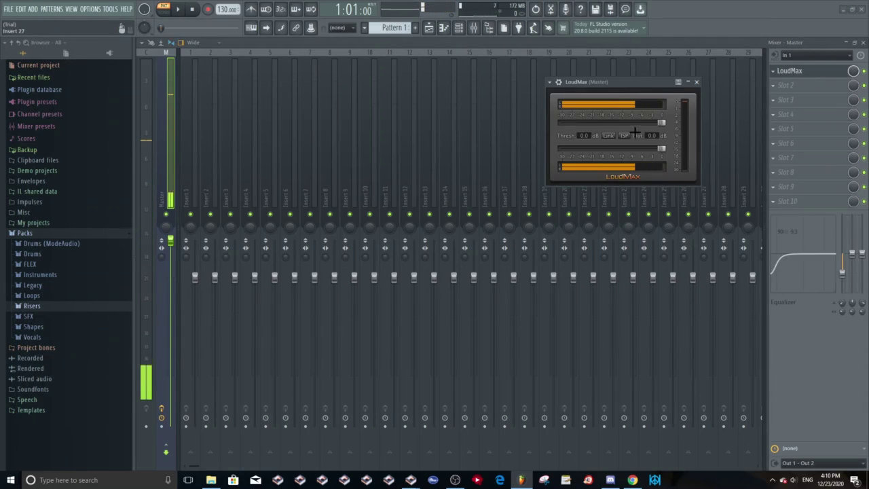
drag(624, 83, 696, 84)
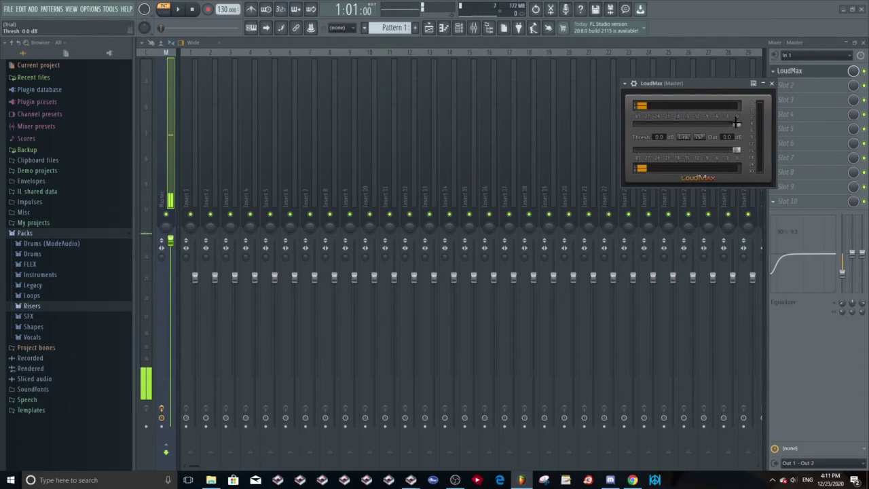
drag(737, 124, 637, 124)
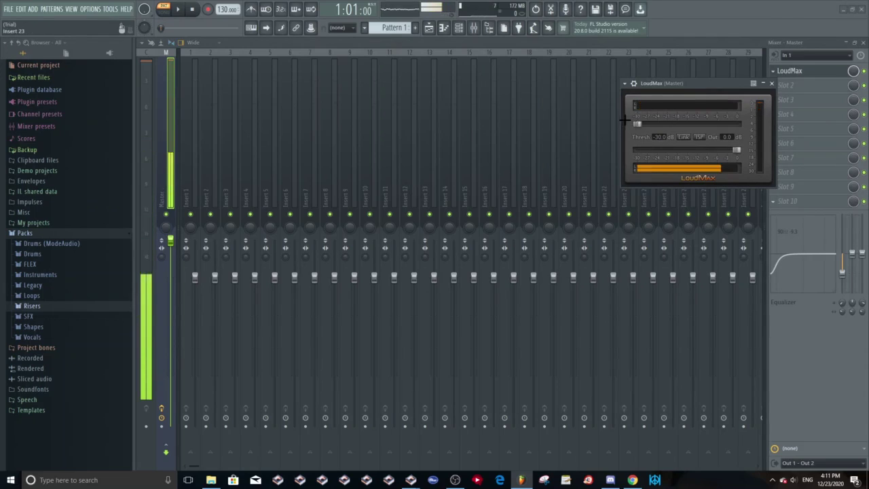
click(772, 83)
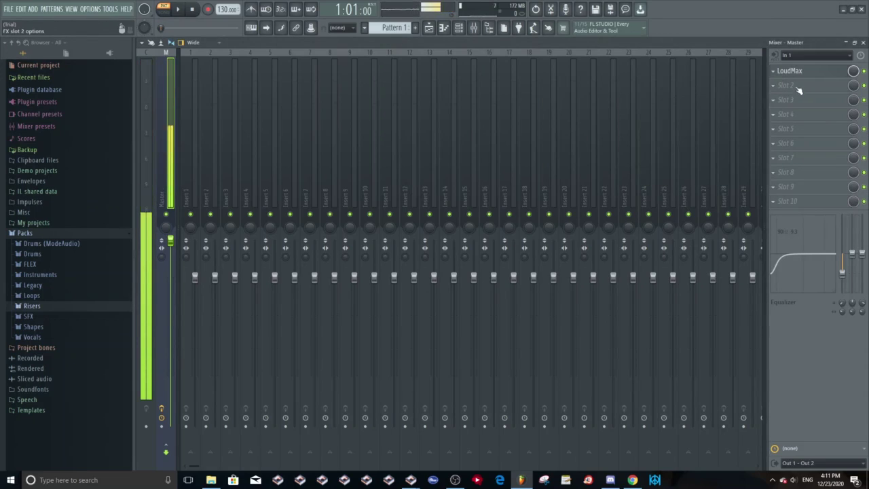
- Load Fruity Stereo Shaper in slot 2 with raised levels, ~12 ms right delay, 53% left dephasing
click(786, 85)
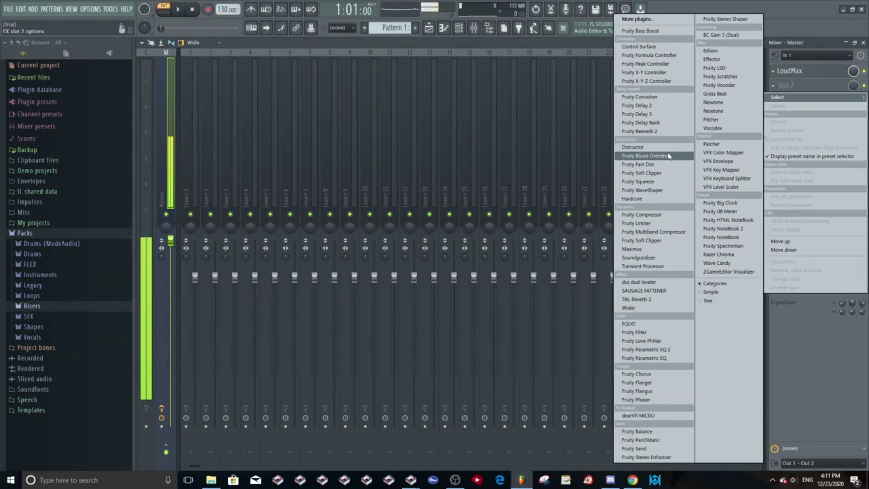
click(724, 19)
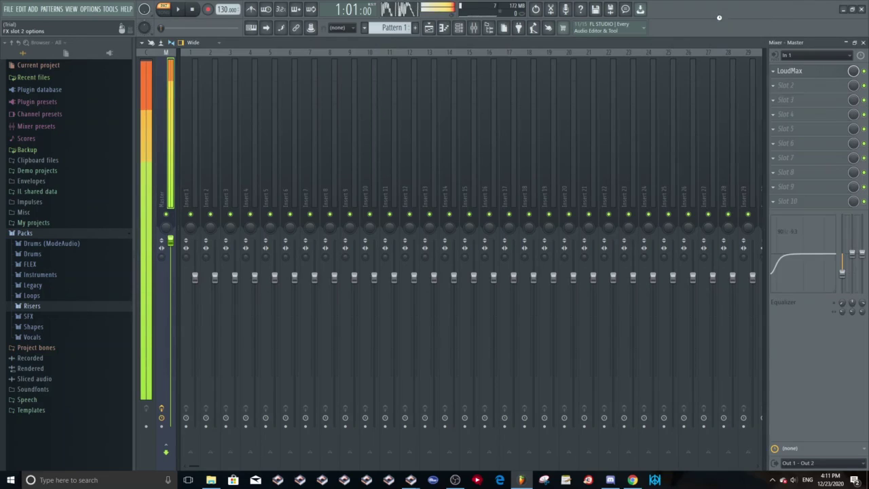
drag(217, 109, 669, 109)
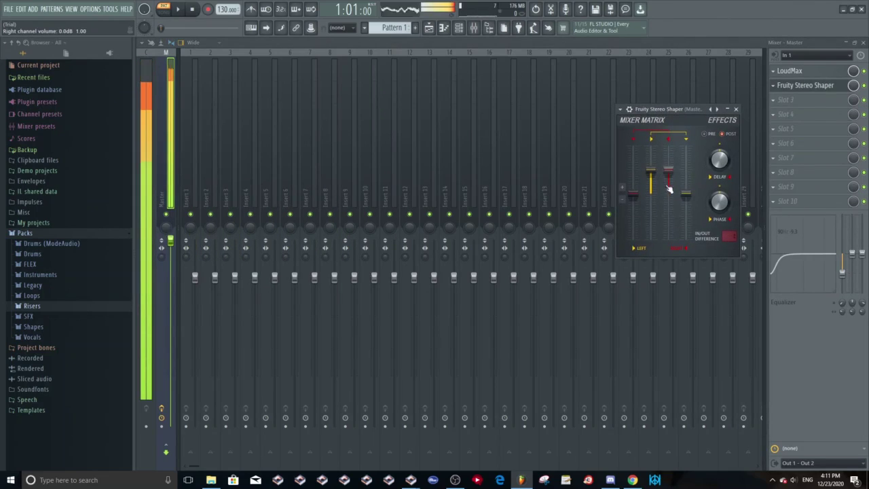
drag(668, 163, 668, 146)
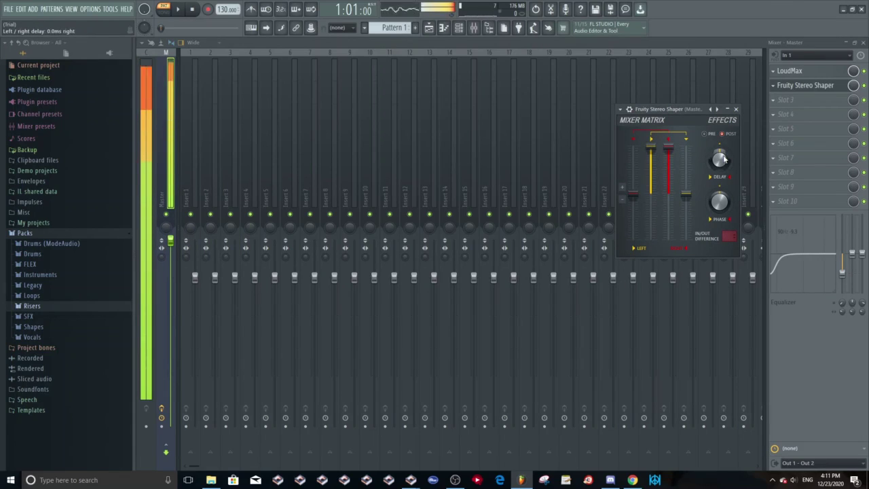
drag(723, 160, 723, 161)
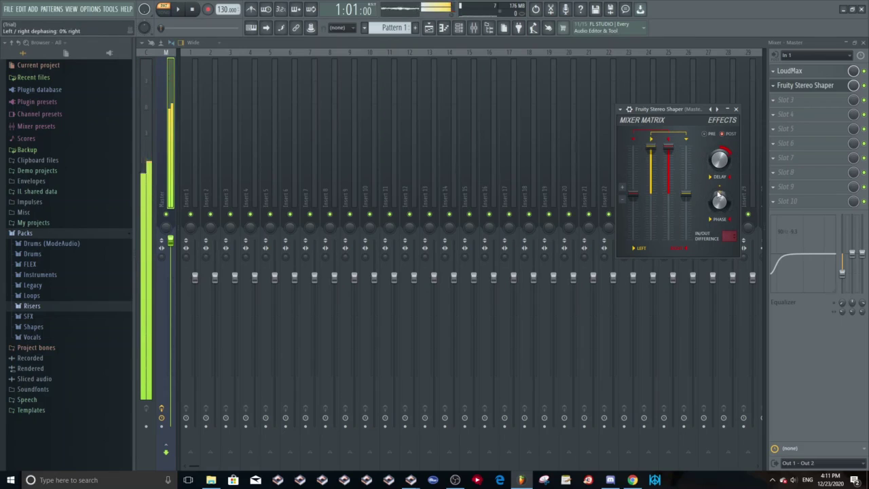
drag(719, 200, 719, 193)
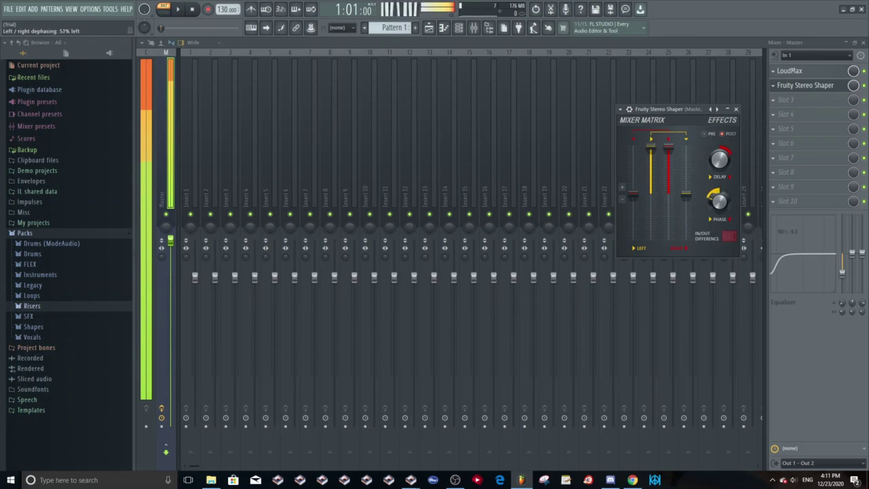
click(735, 109)
click(781, 100)
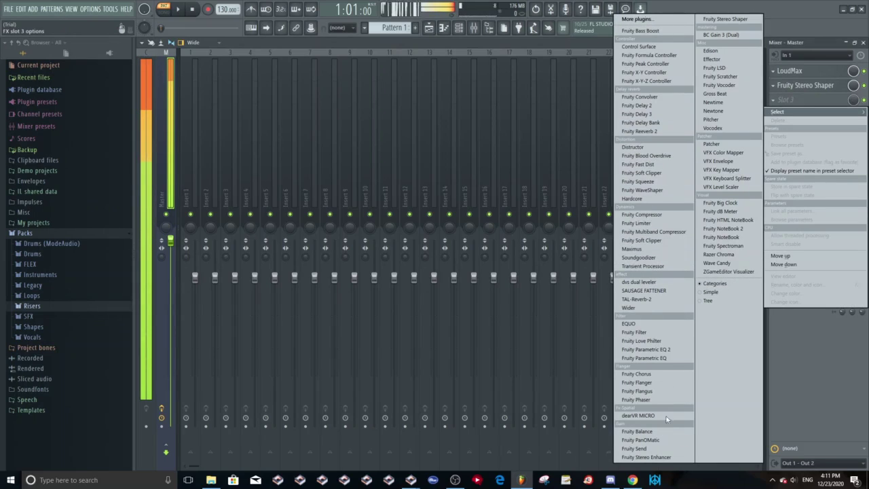
- Load EQUO into Master slot 3, sweep a new Graphic EQ curve across the bands, then close it
click(644, 324)
drag(335, 133, 609, 111)
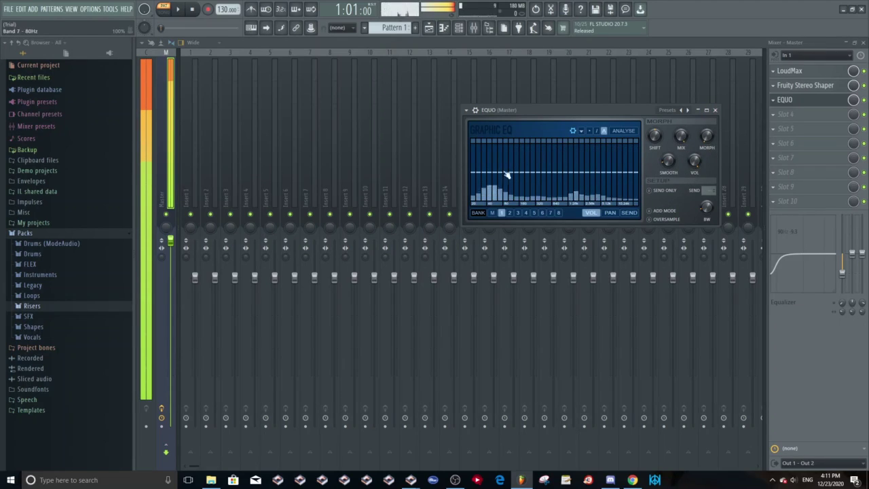
mouse_move(505, 174)
mouse_down()
mouse_move(646, 136)
mouse_move(582, 140)
mouse_move(438, 108)
mouse_up()
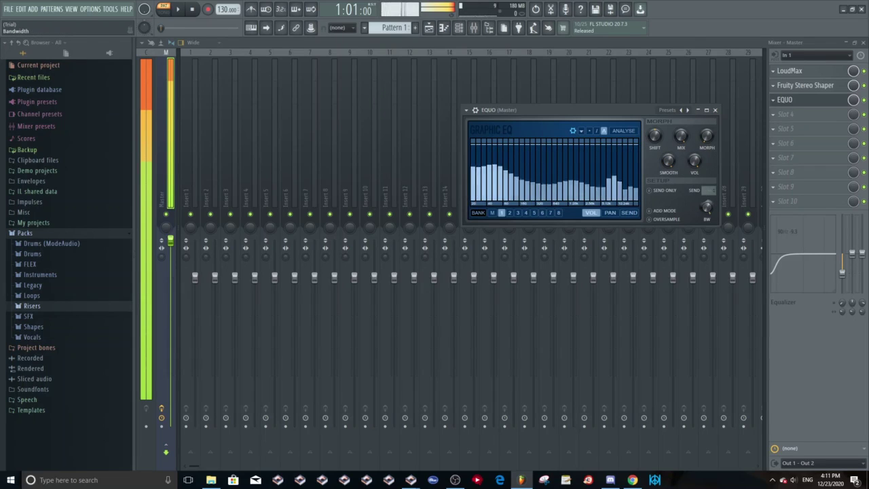
click(714, 109)
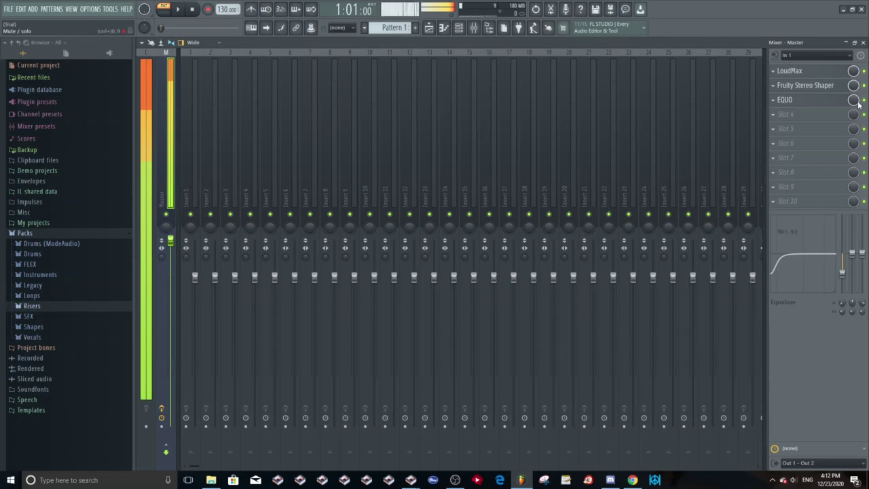
- Bring the FL Studio mixer back over OBS and briefly open then close LoudMax to check it
click(454, 480)
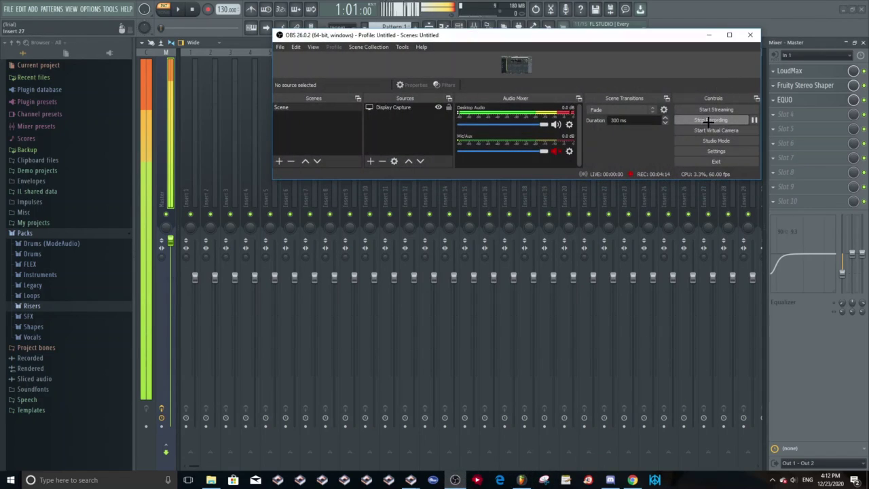
click(864, 99)
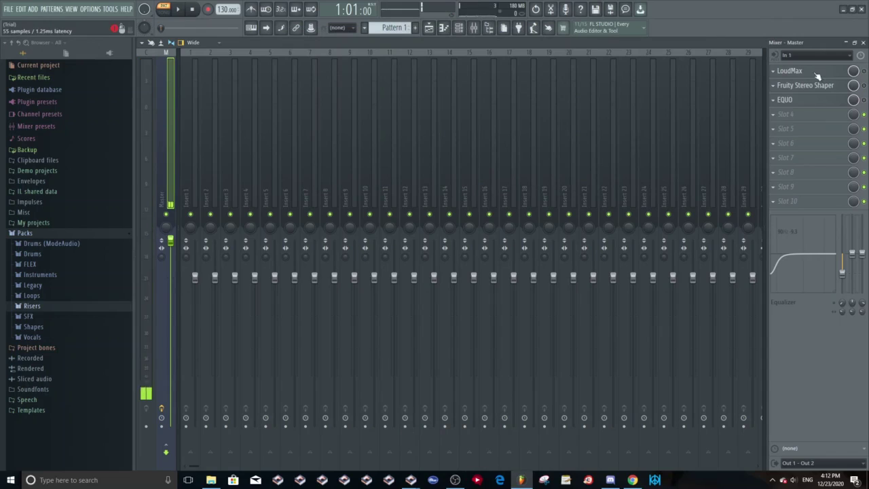
click(795, 70)
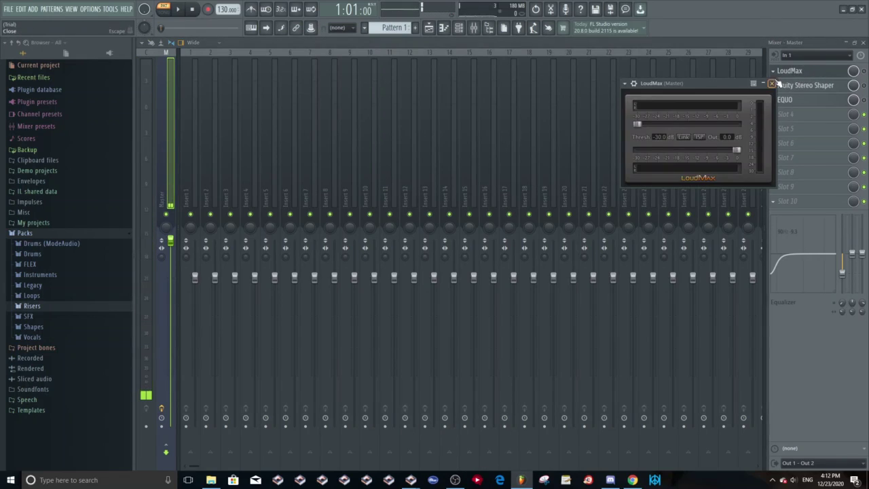
click(794, 71)
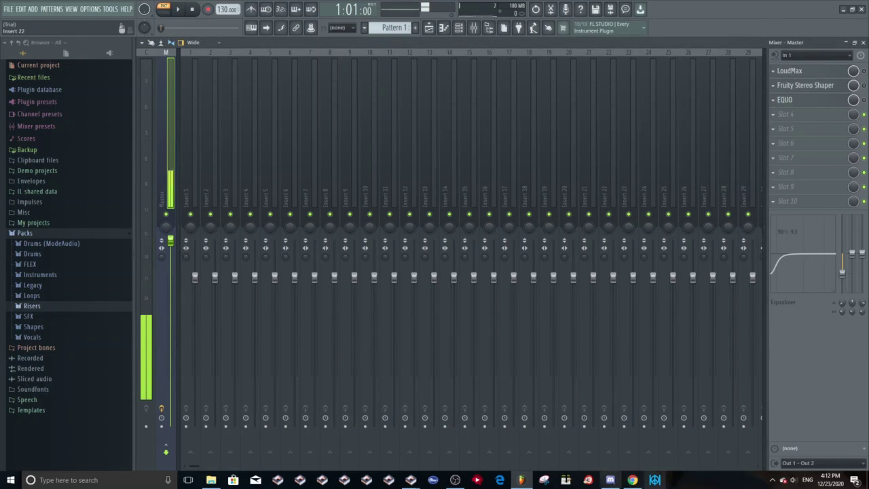
click(787, 114)
click(622, 19)
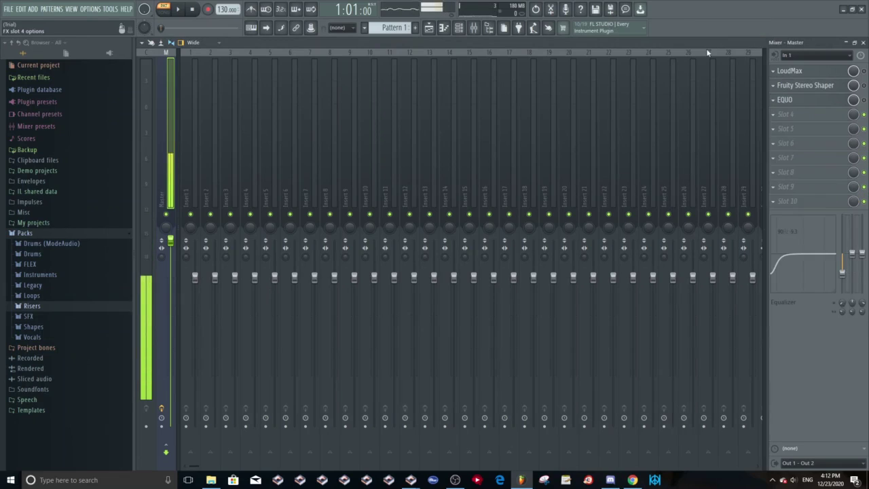
click(520, 450)
drag(88, 12, 391, 46)
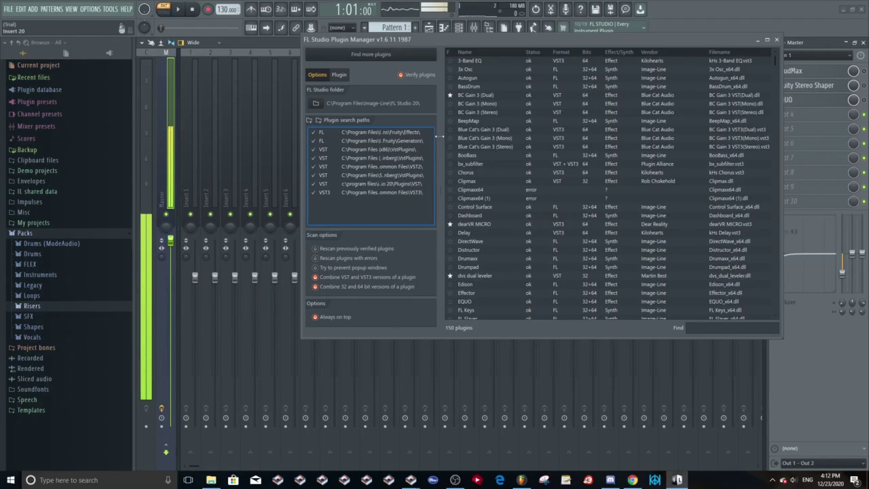
click(777, 39)
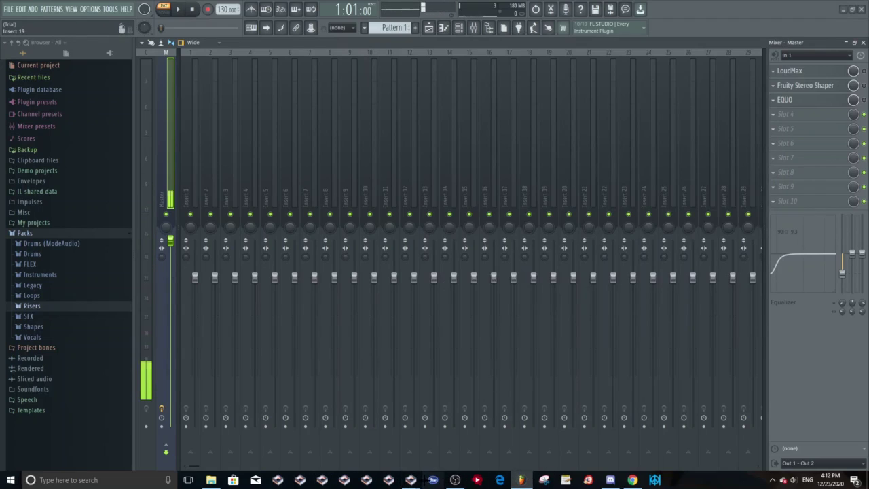
- Check the Discord private call window, then bring OBS Studio back to the front
mouse_move(410, 479)
click(435, 417)
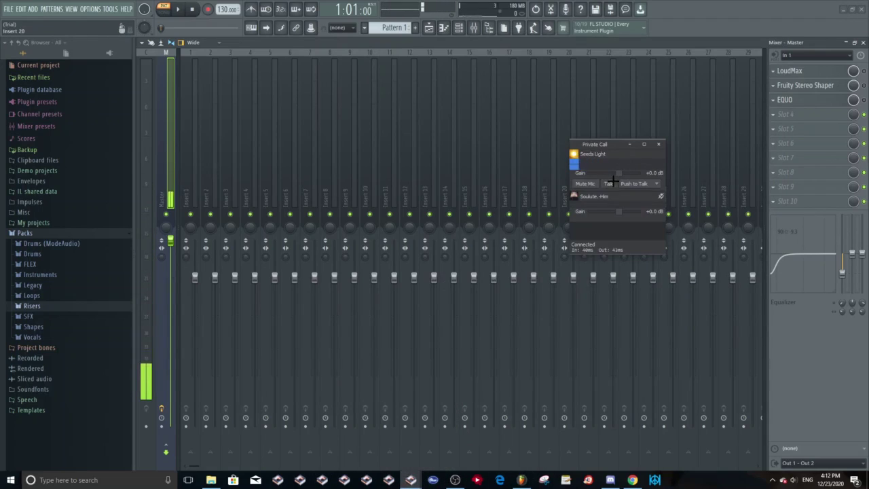
click(433, 480)
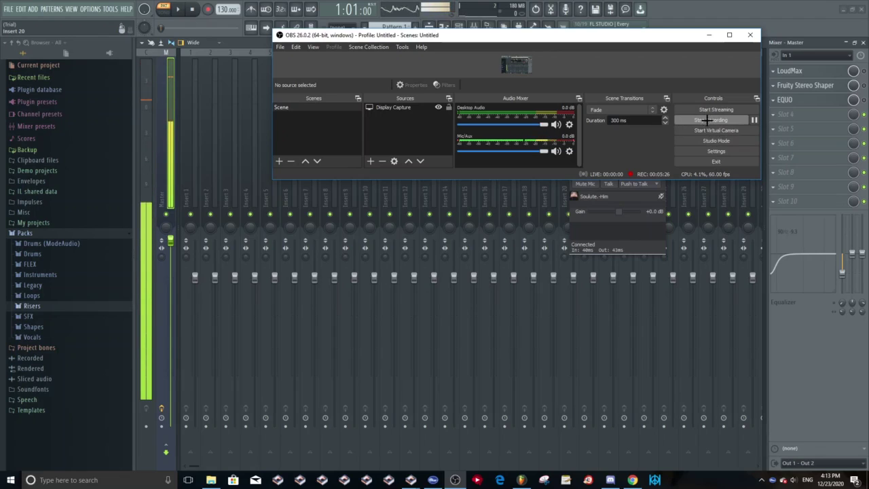
- Press Stop Recording in the OBS Controls panel
click(710, 121)
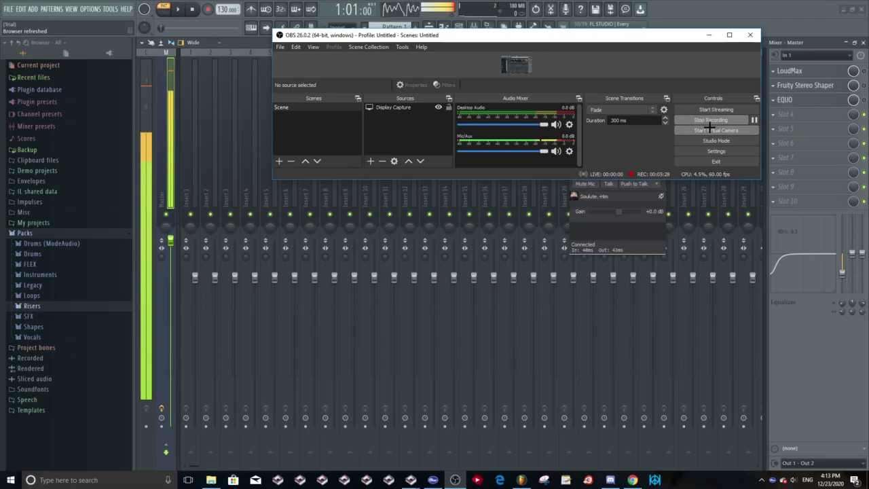